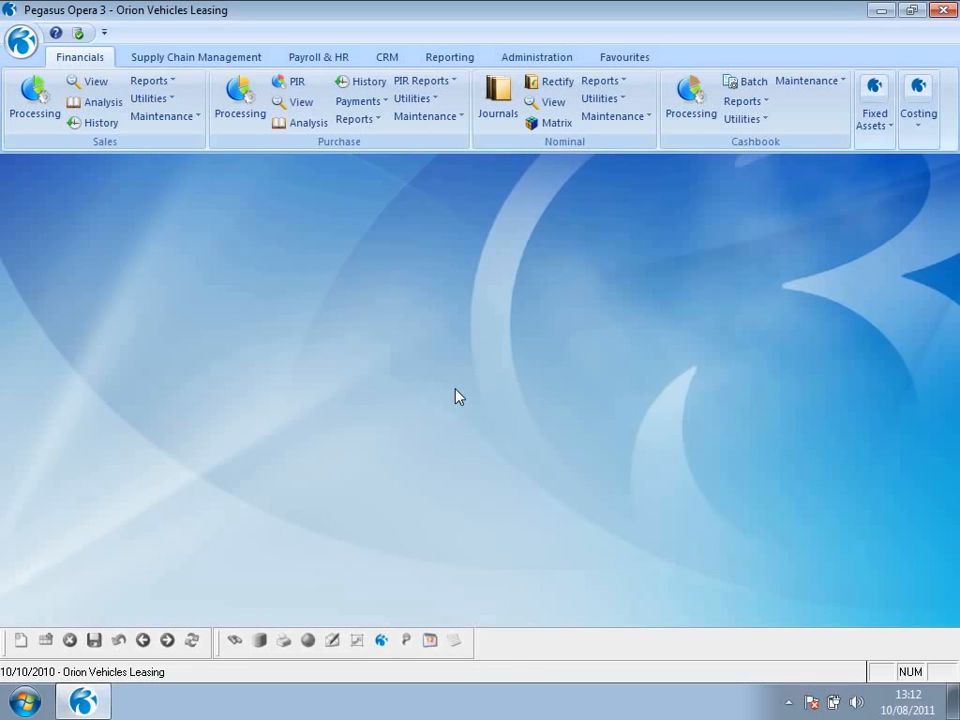
# - Check the Keep Transactions period in the Sales ledger Set Options and close the options without changes
pyautogui.click(168, 99)
pyautogui.click(170, 119)
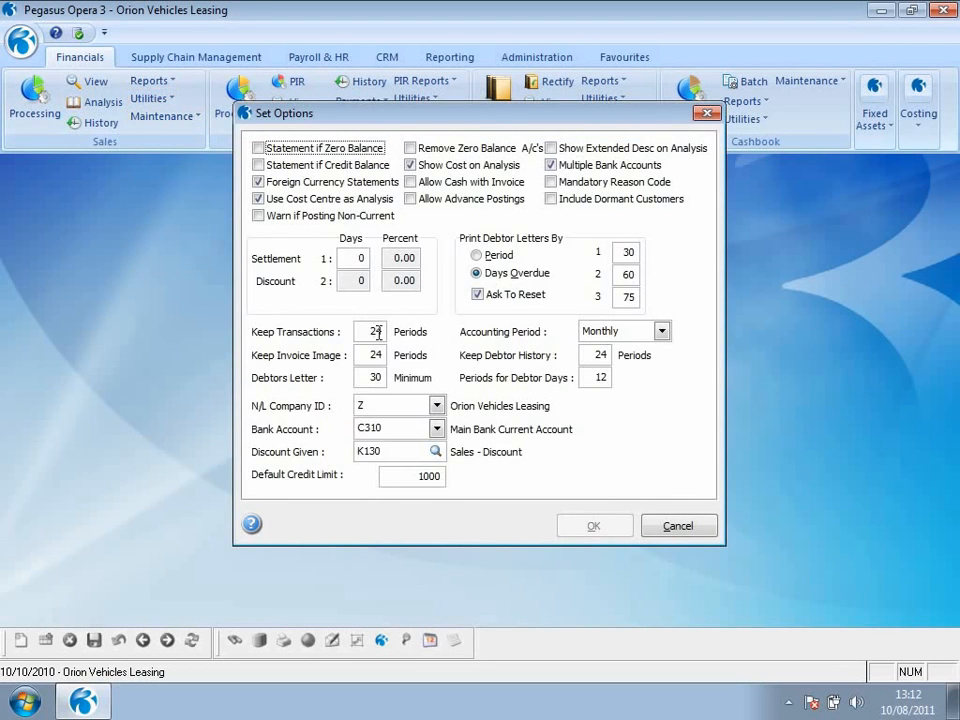
pyautogui.moveTo(366, 332); pyautogui.dragTo(388, 340)
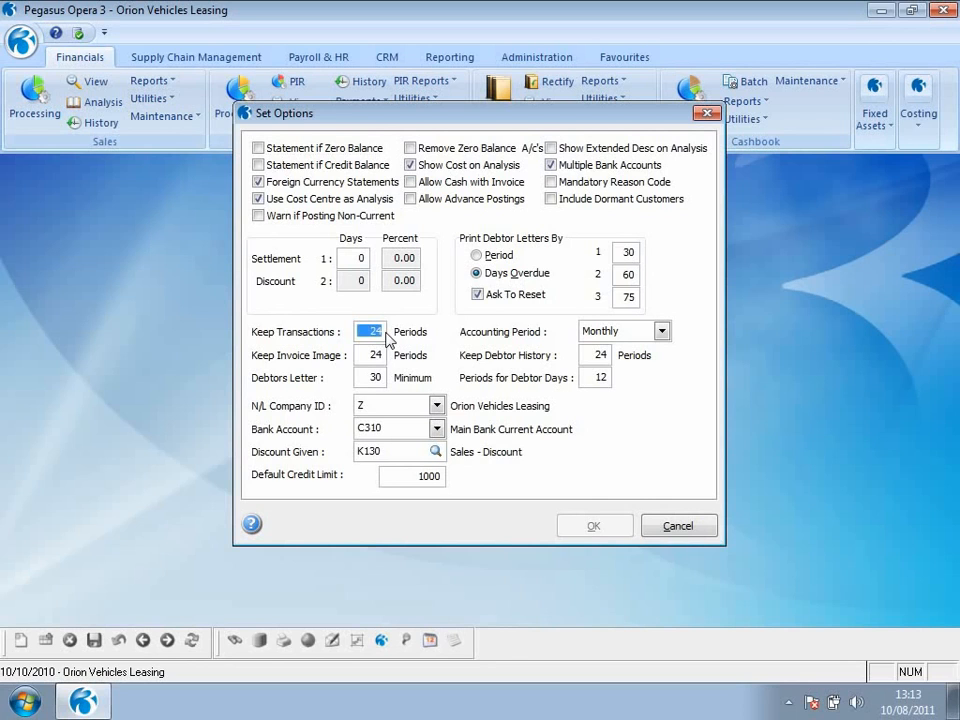
pyautogui.click(656, 525)
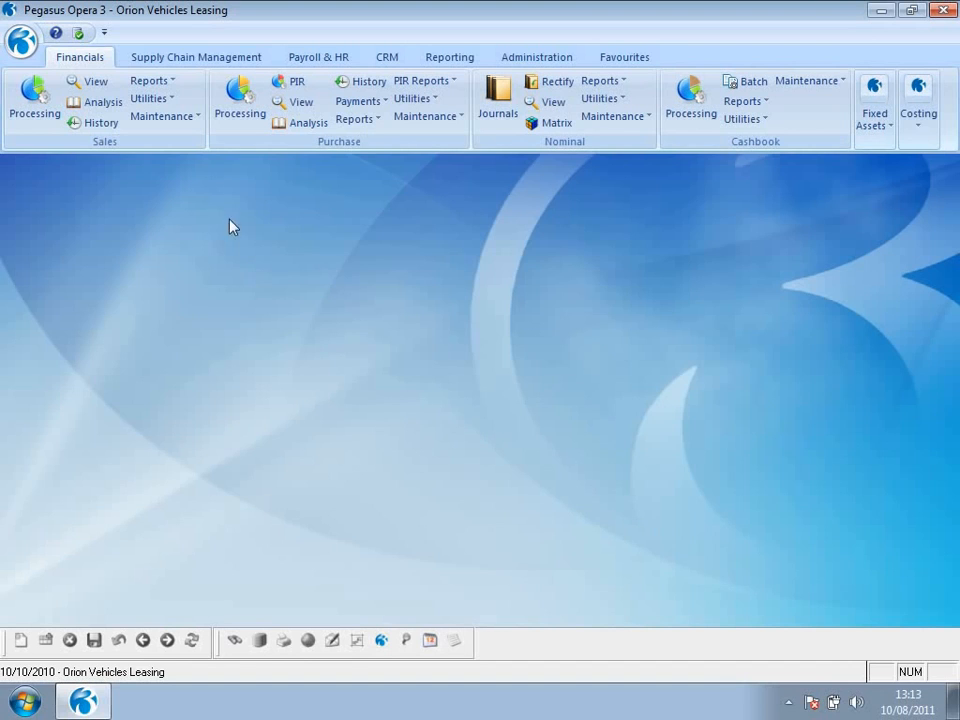
# - Publish the Sales Debtors Report for all accounts to screen with Show Transactions enabled, and move its restored preview window aside
pyautogui.click(150, 80)
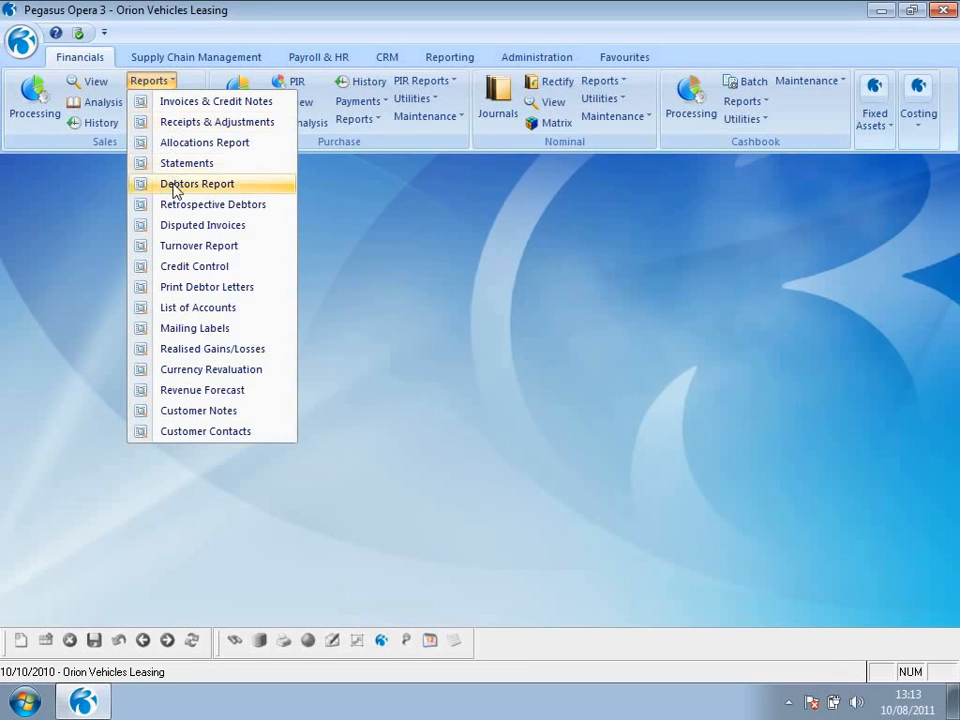
pyautogui.click(174, 190)
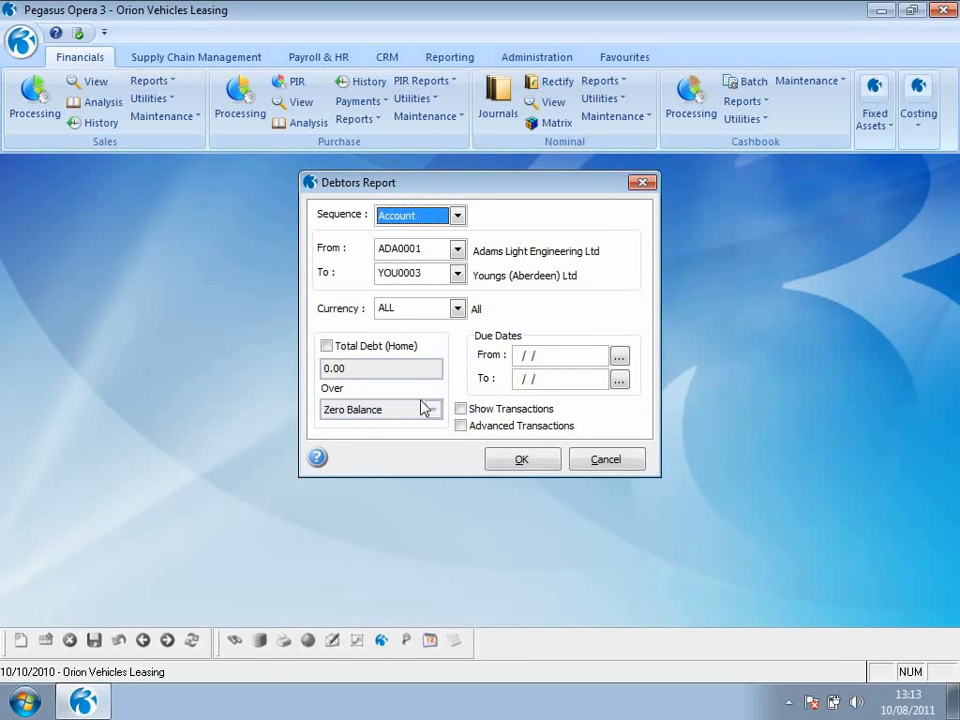
pyautogui.click(460, 408)
pyautogui.click(516, 460)
pyautogui.click(531, 517)
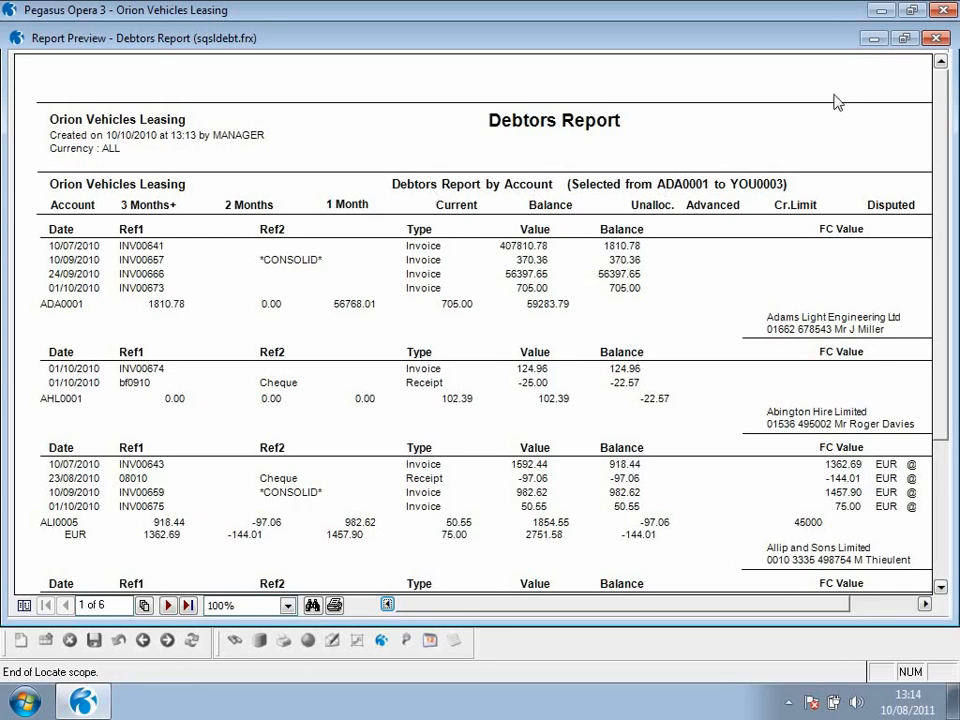
pyautogui.click(915, 41)
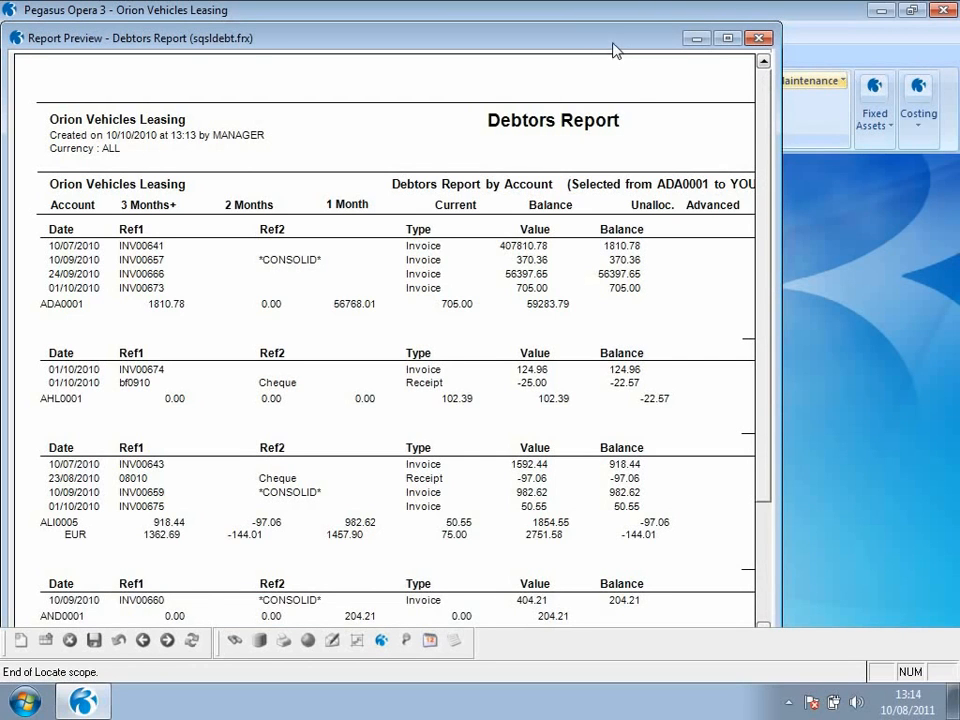
pyautogui.moveTo(610, 40); pyautogui.dragTo(949, 336)
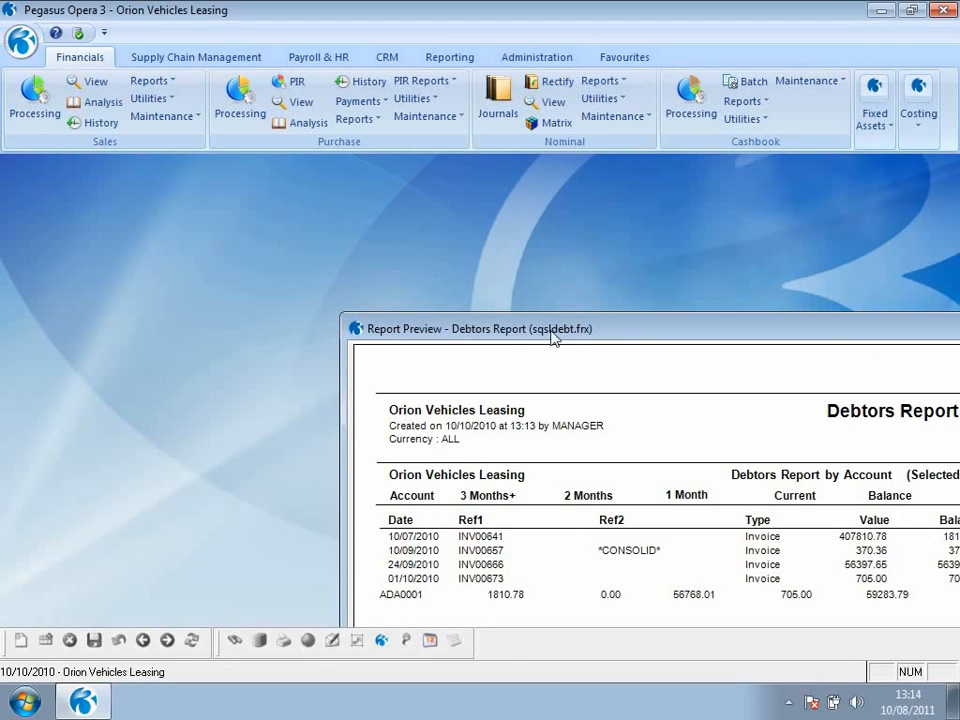
# - Publish the Sales Retrospective Debtors report to screen as at 31/07/2010 with Show Transactions enabled
pyautogui.click(163, 84)
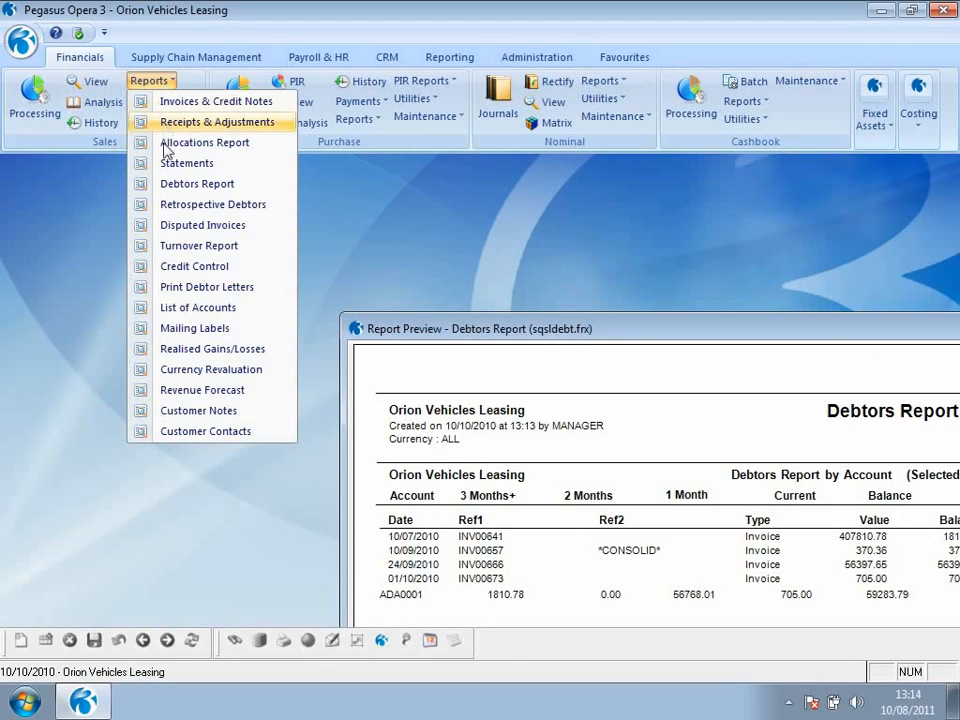
pyautogui.click(172, 206)
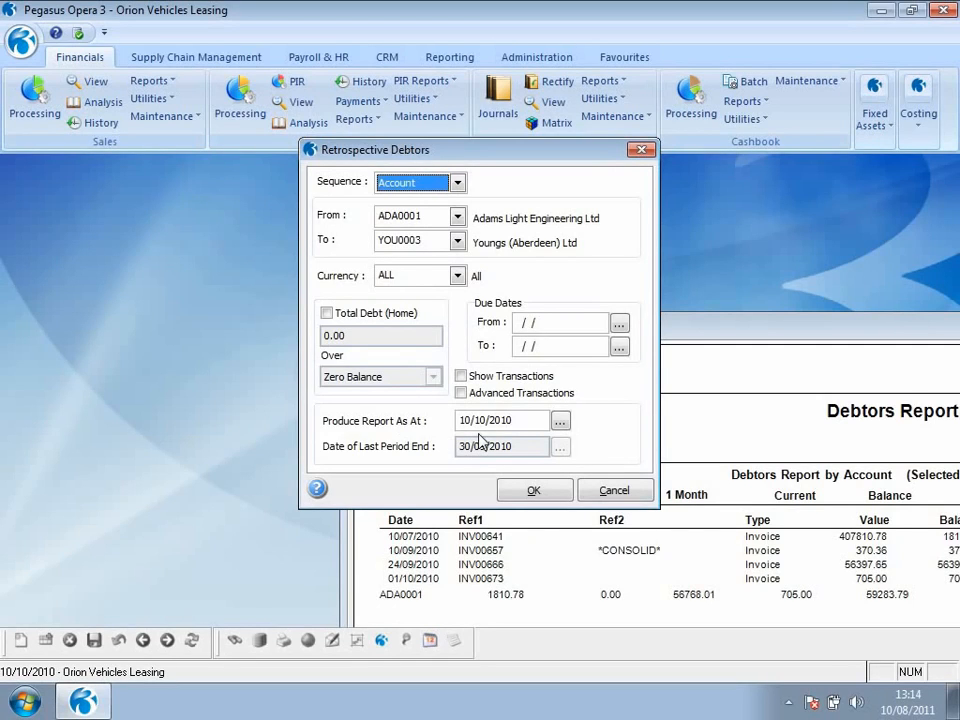
pyautogui.moveTo(518, 420); pyautogui.dragTo(461, 424)
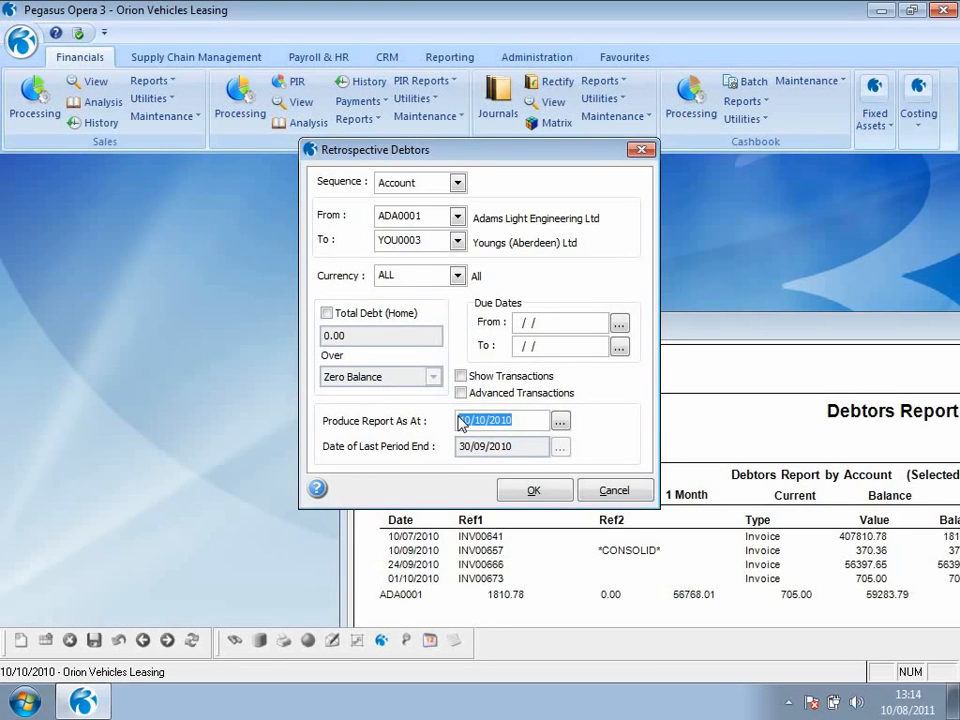
pyautogui.write('31/0')
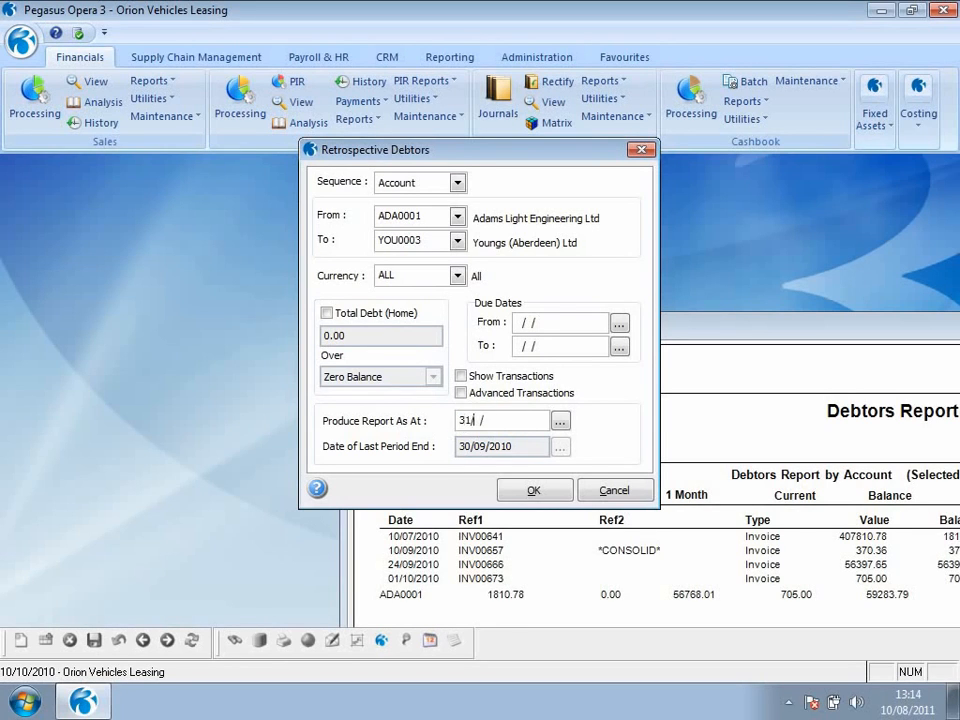
pyautogui.write('7/2010')
pyautogui.click(460, 376)
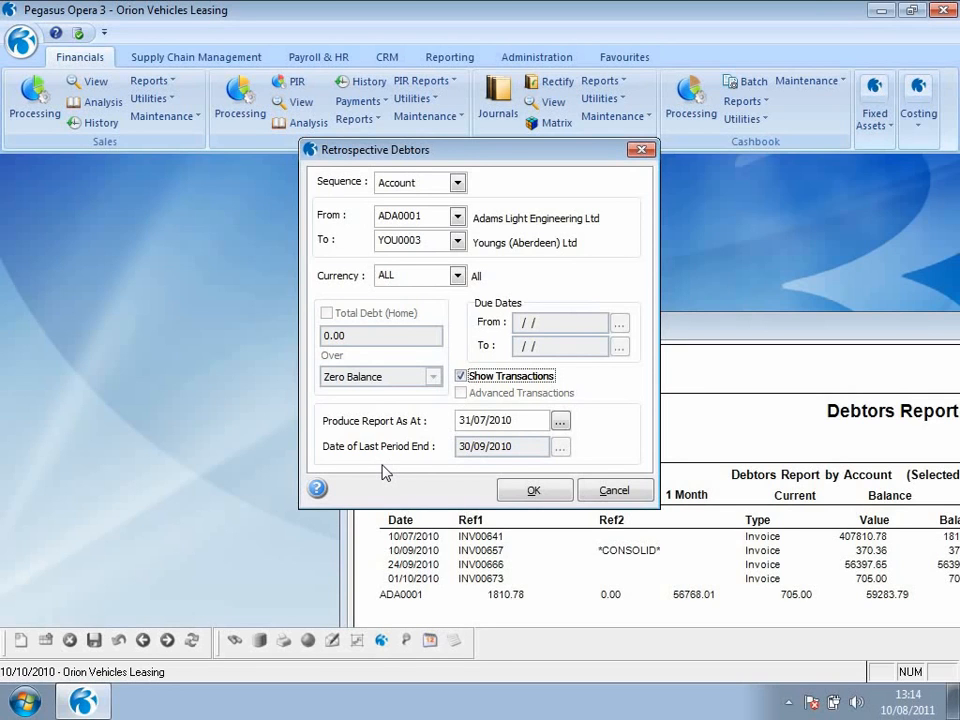
pyautogui.click(534, 490)
pyautogui.click(537, 519)
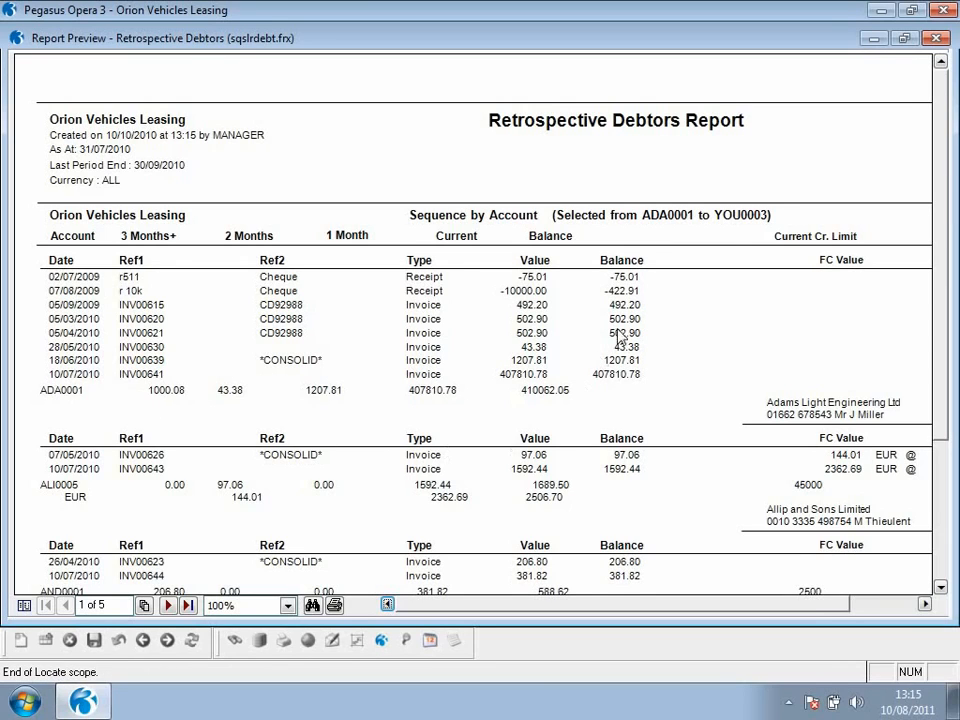
# - Arrange the Retrospective Debtors and Debtors Report previews to compare the ADA0001 transactions, and close both previews
pyautogui.click(900, 38)
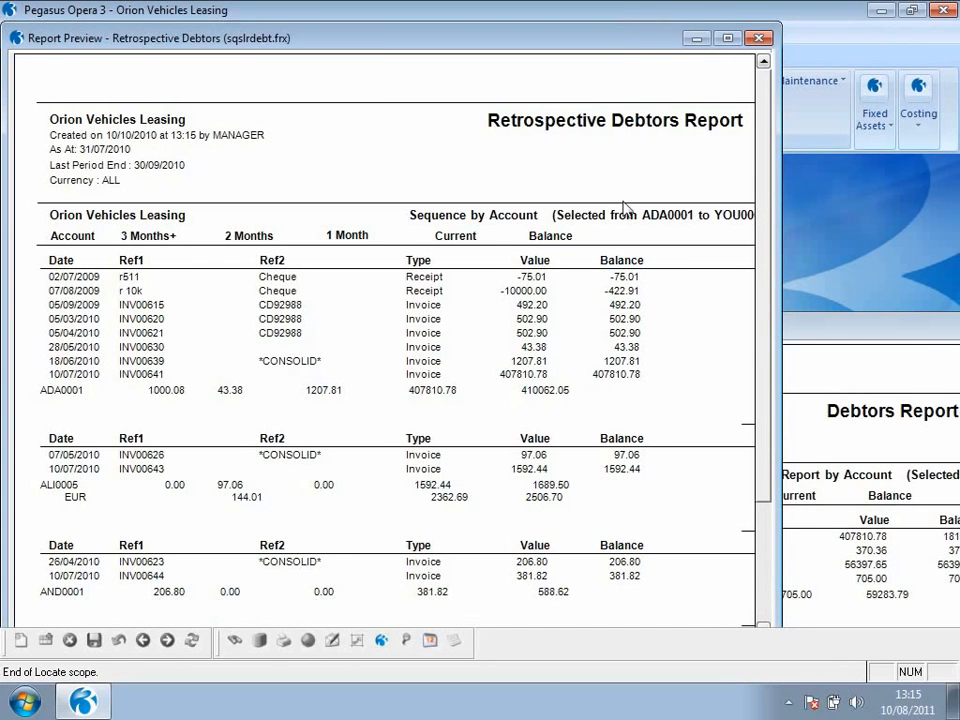
pyautogui.moveTo(625, 42); pyautogui.dragTo(621, 212)
pyautogui.click(792, 330)
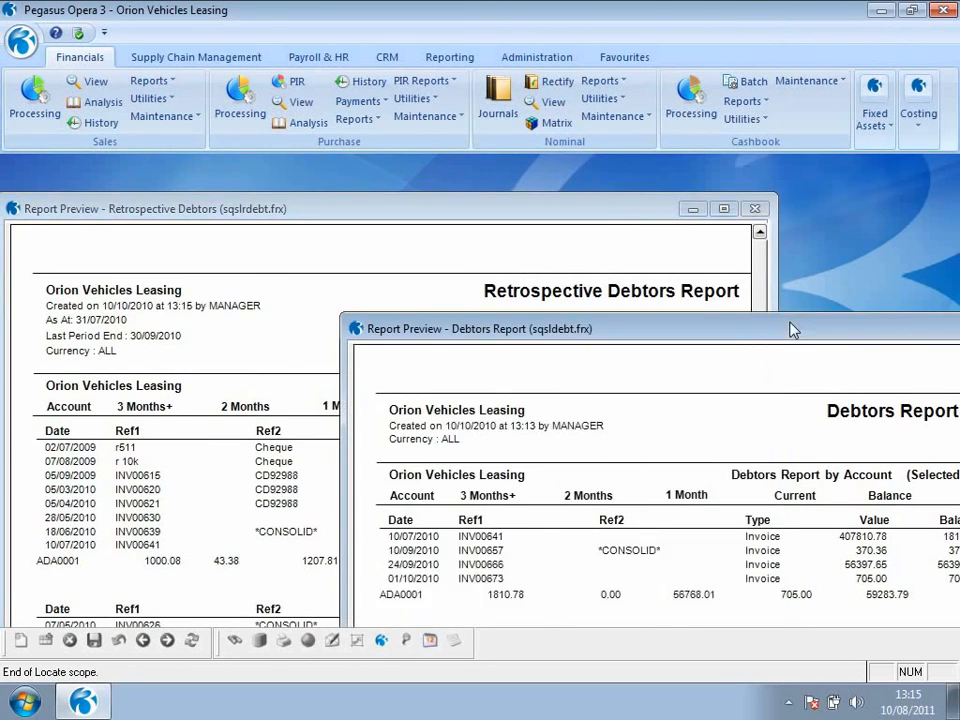
pyautogui.moveTo(590, 326); pyautogui.dragTo(566, 317)
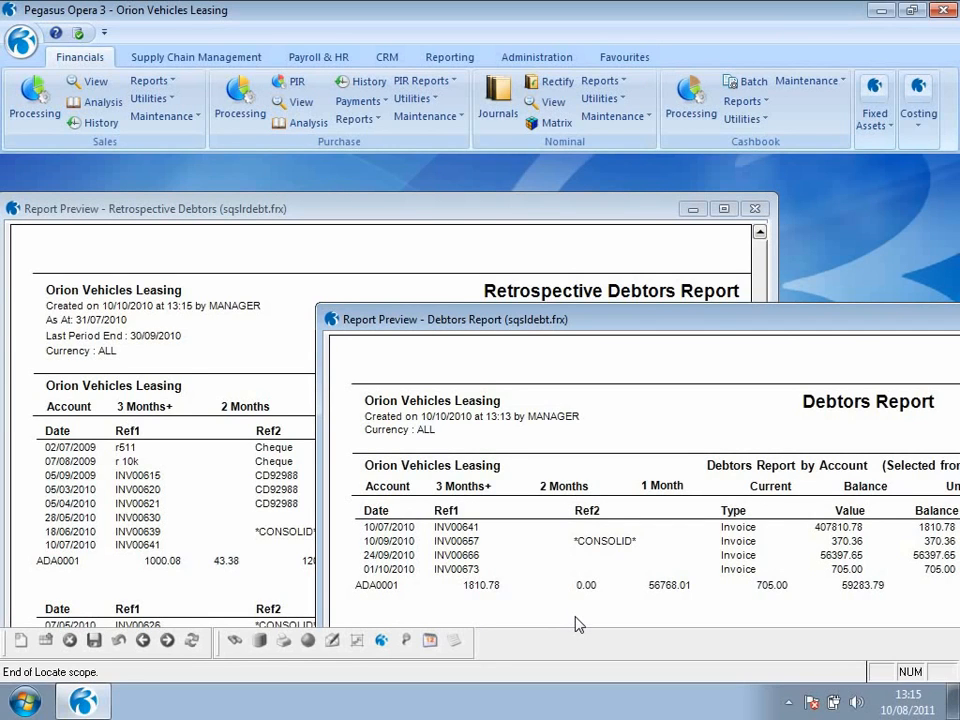
pyautogui.moveTo(669, 316); pyautogui.dragTo(459, 268)
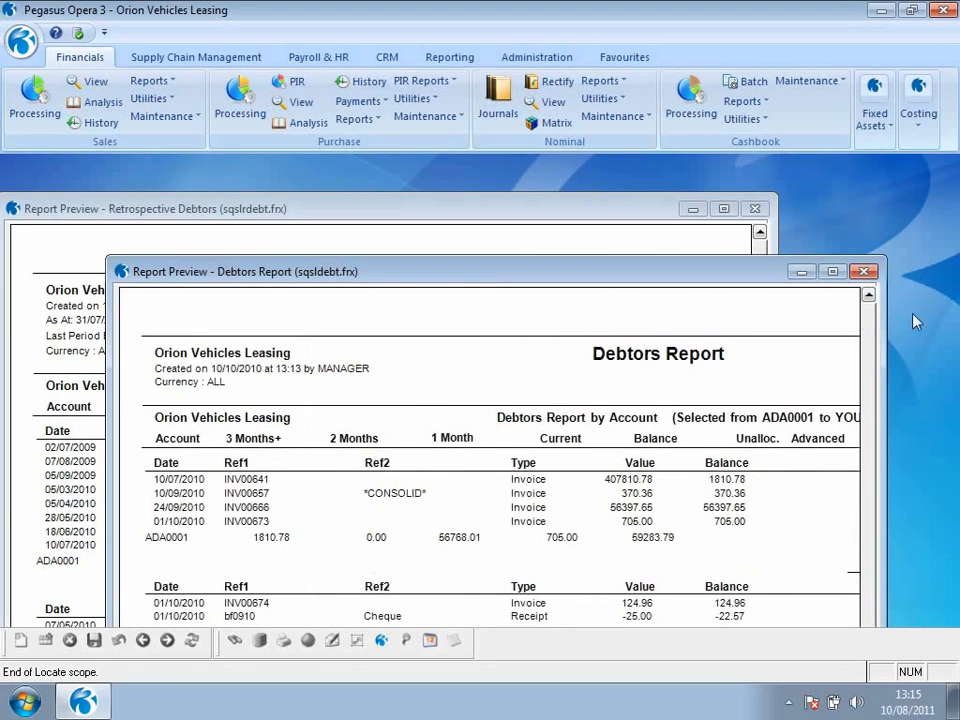
pyautogui.click(864, 271)
pyautogui.click(754, 208)
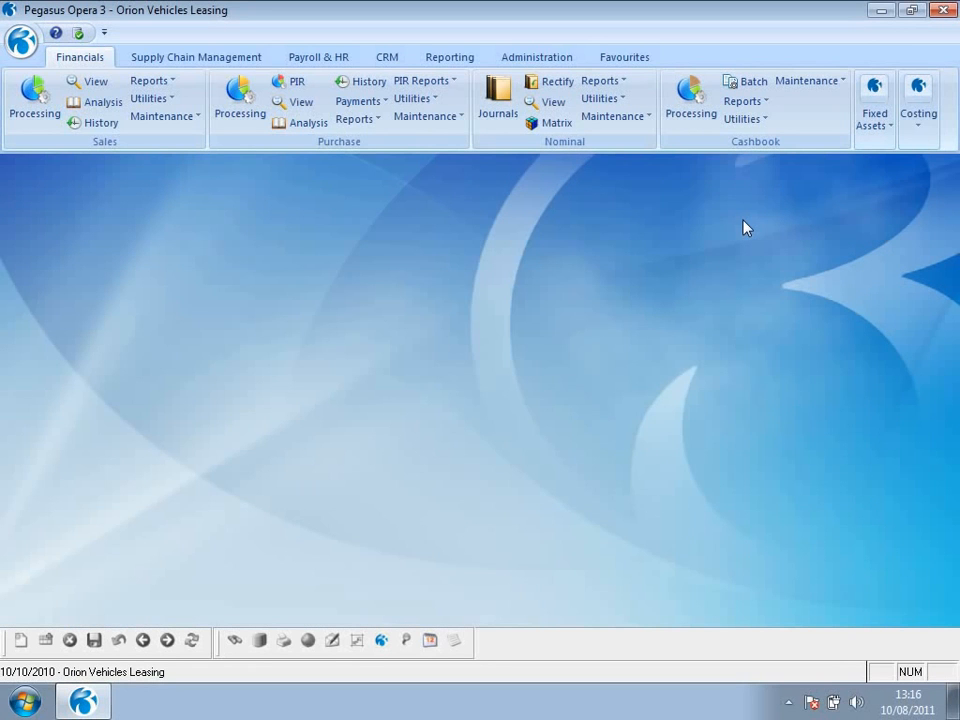
# - Run the Purchase Retrospective Creditors report for all listed accounts as at 31/07/2010
pyautogui.click(356, 119)
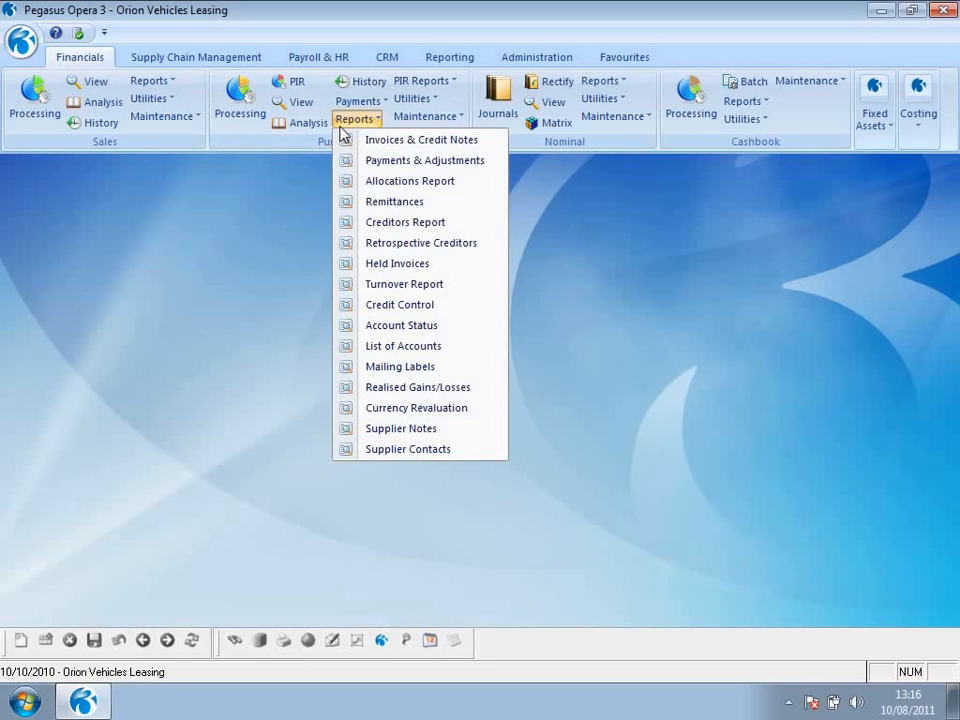
pyautogui.click(352, 243)
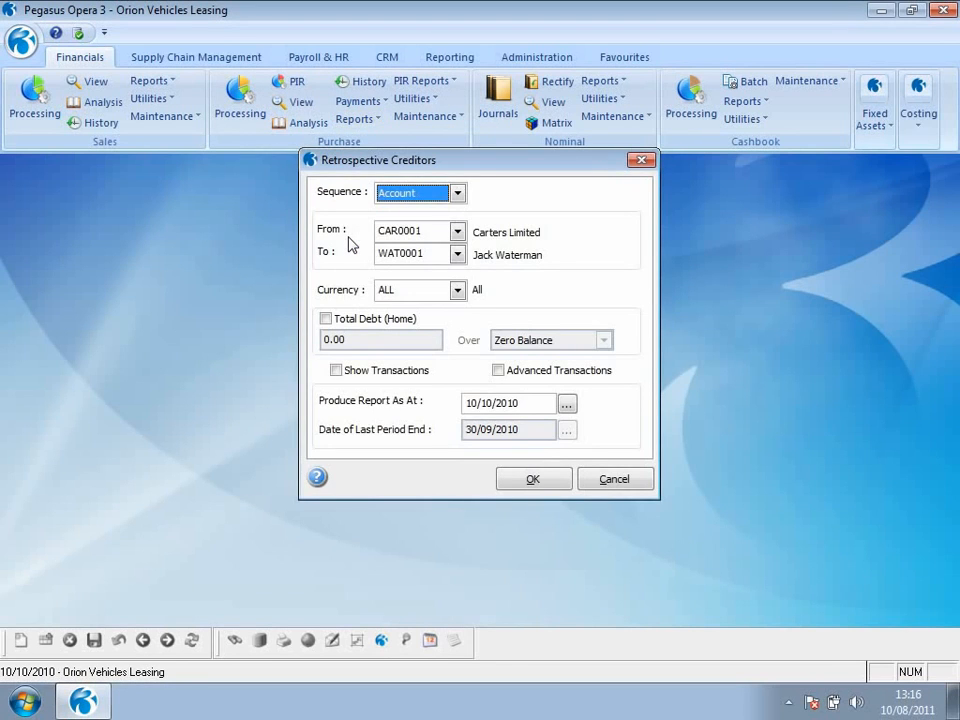
pyautogui.moveTo(520, 403); pyautogui.dragTo(435, 408)
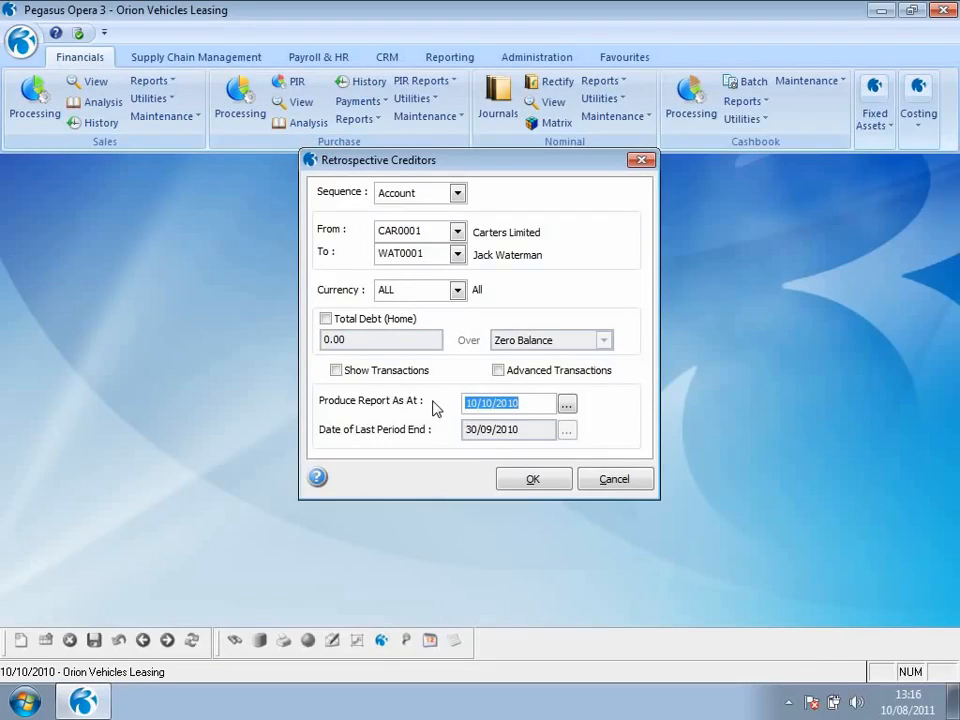
pyautogui.write('31/07/2010')
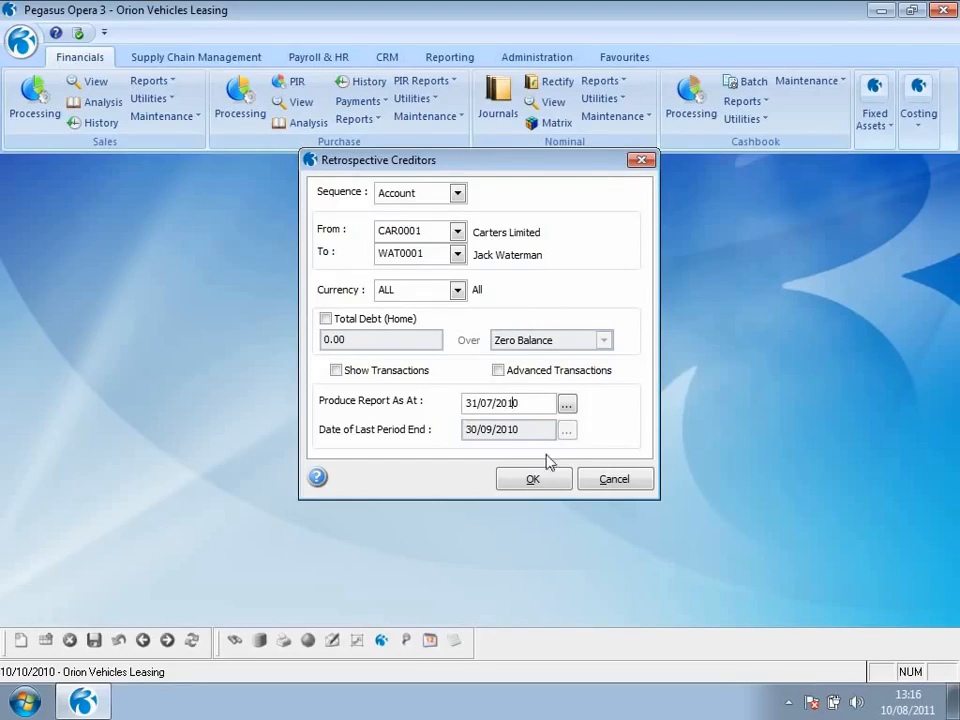
pyautogui.click(538, 480)
# - Publish the creditors report using the Excel Report layout with the file name CREDJULY01
pyautogui.click(640, 203)
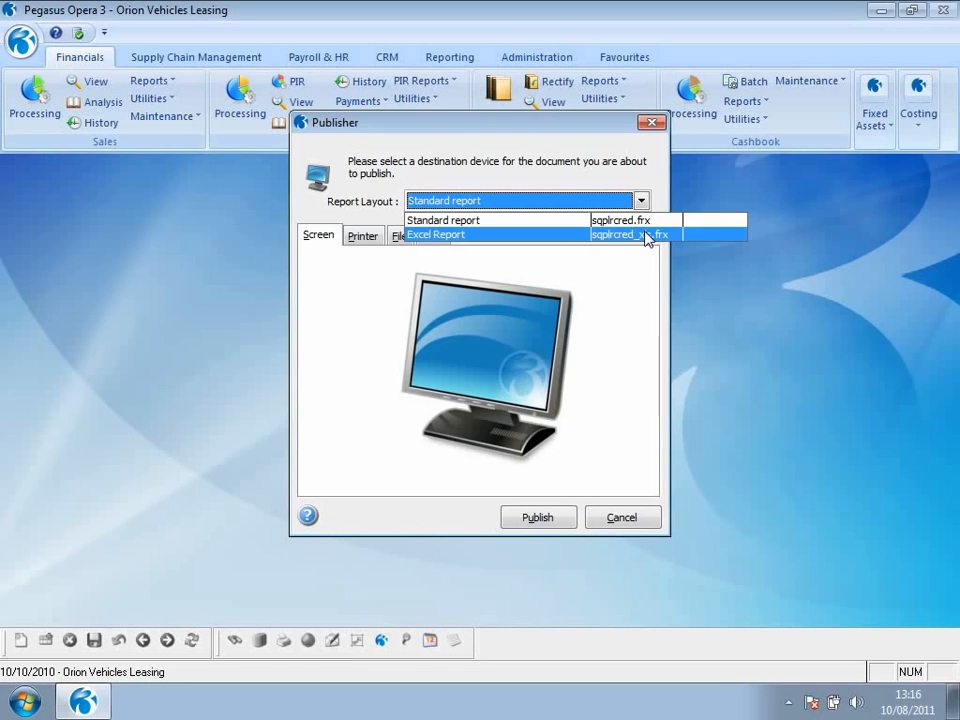
pyautogui.click(648, 235)
pyautogui.write('CREDJULY01')
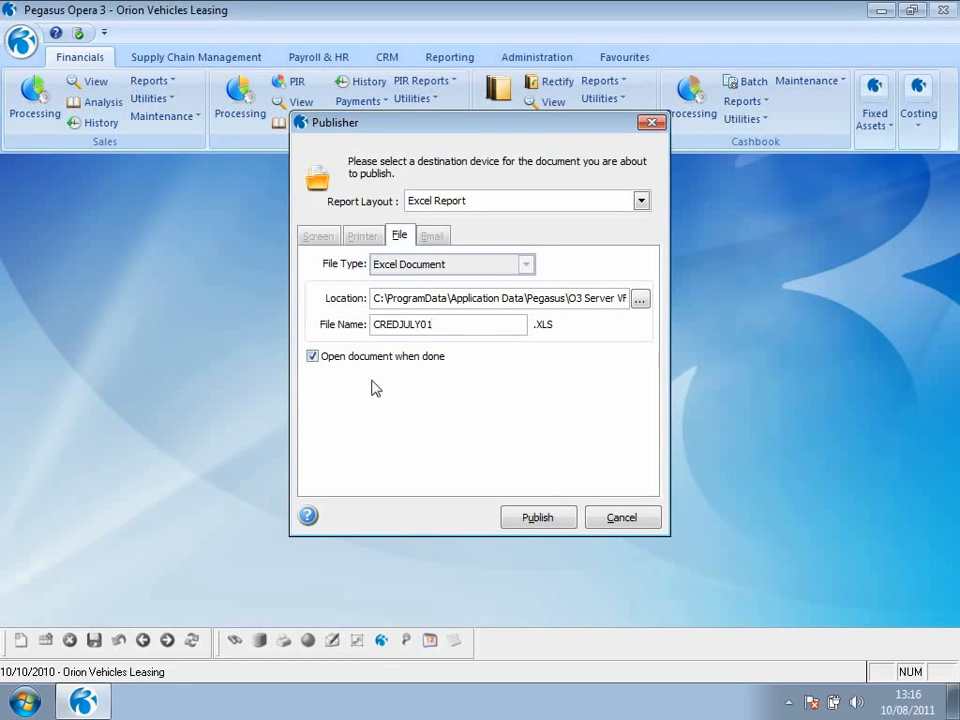
pyautogui.click(511, 515)
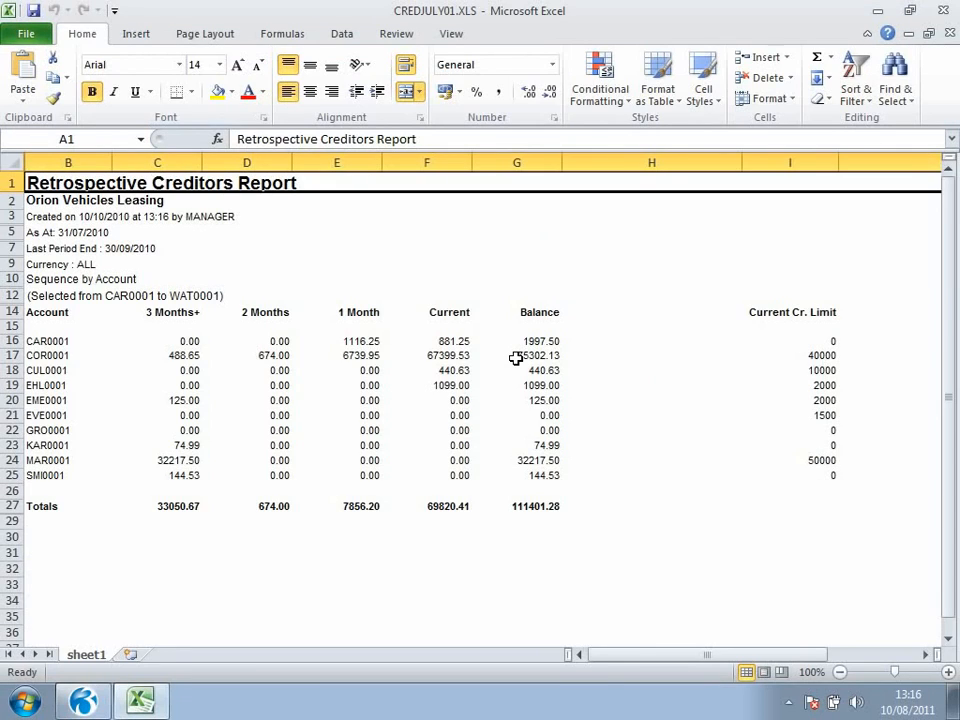